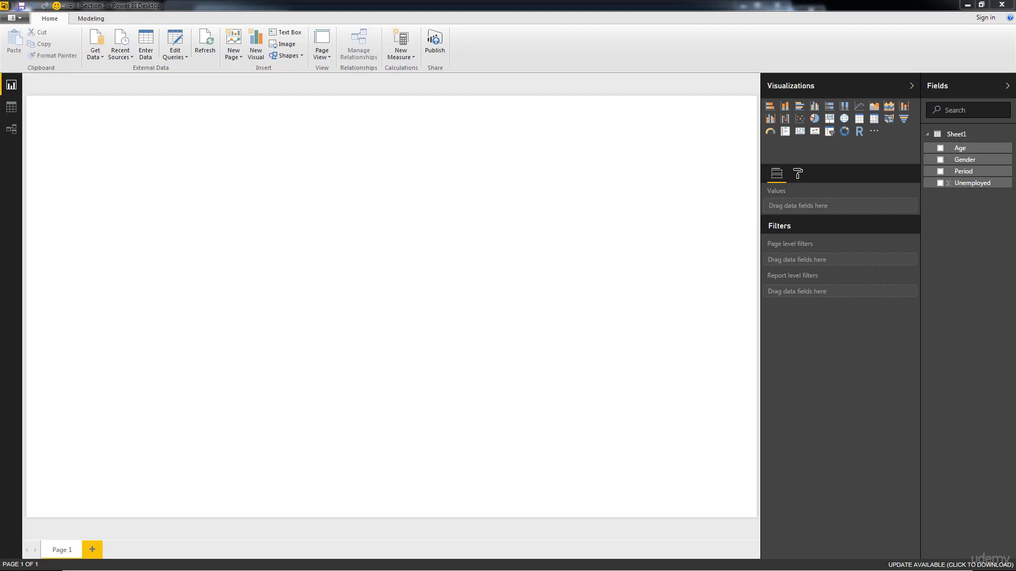
Save the report as Section 3.pbix in the Section 3 folder, replacing the existing file.
{"action": "left_click", "coordinate": [20, 17]}
{"action": "left_click", "coordinate": [44, 99]}
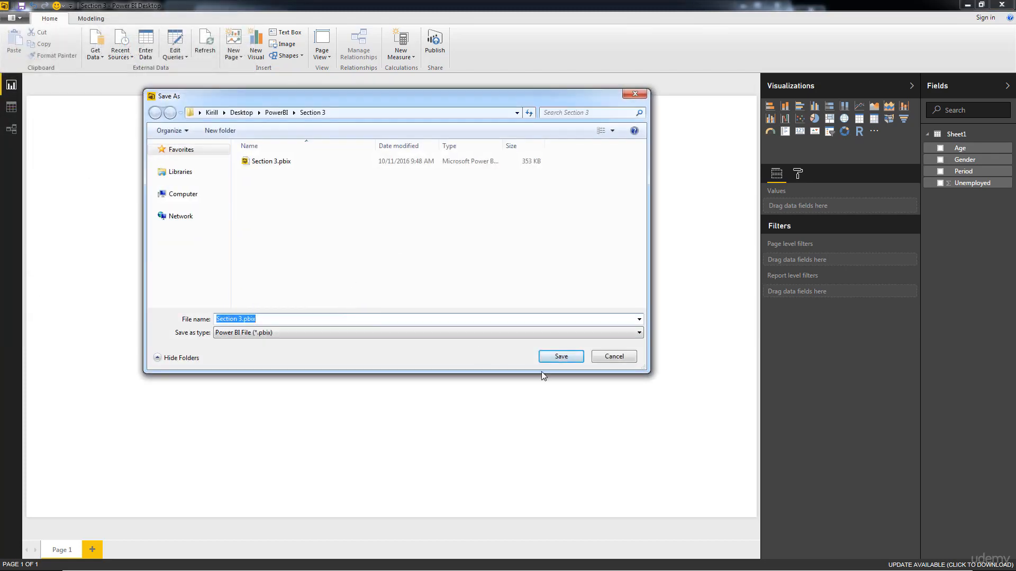
{"action": "left_click", "coordinate": [551, 361]}
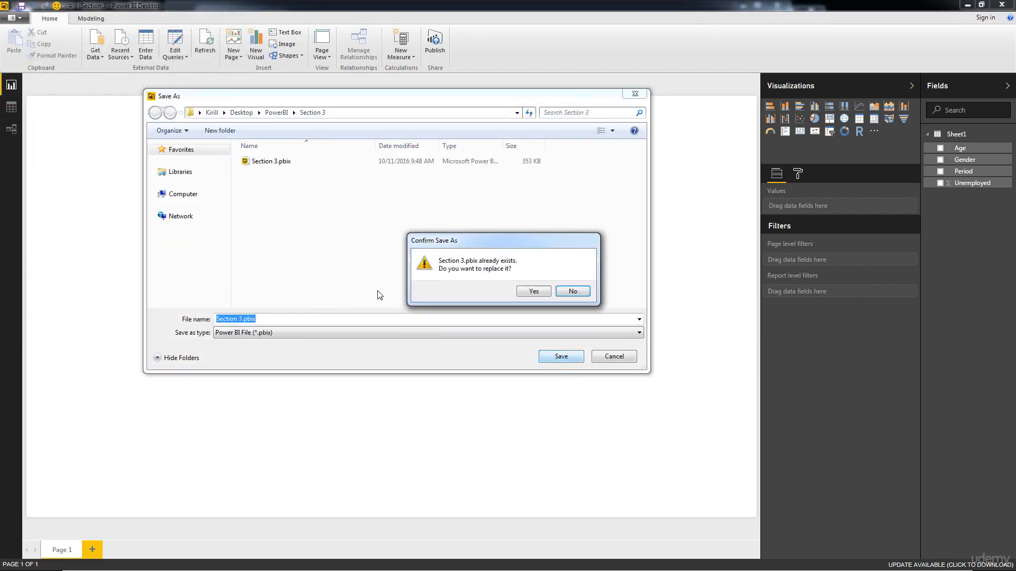
{"action": "left_click", "coordinate": [531, 293]}
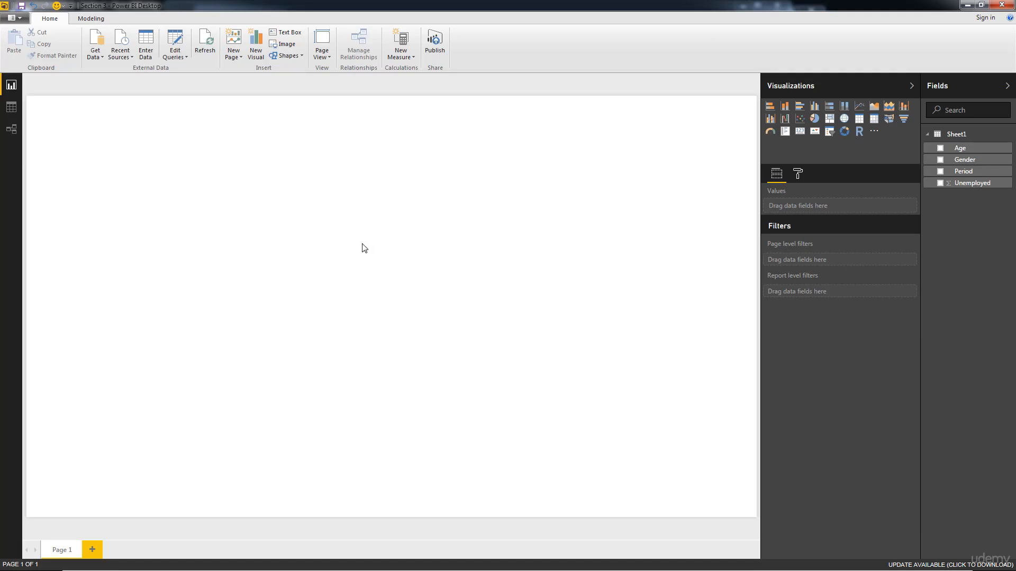
Examine the Age, Gender, Period and Unemployed columns in the data table and return to the report page.
{"action": "left_click", "coordinate": [11, 109]}
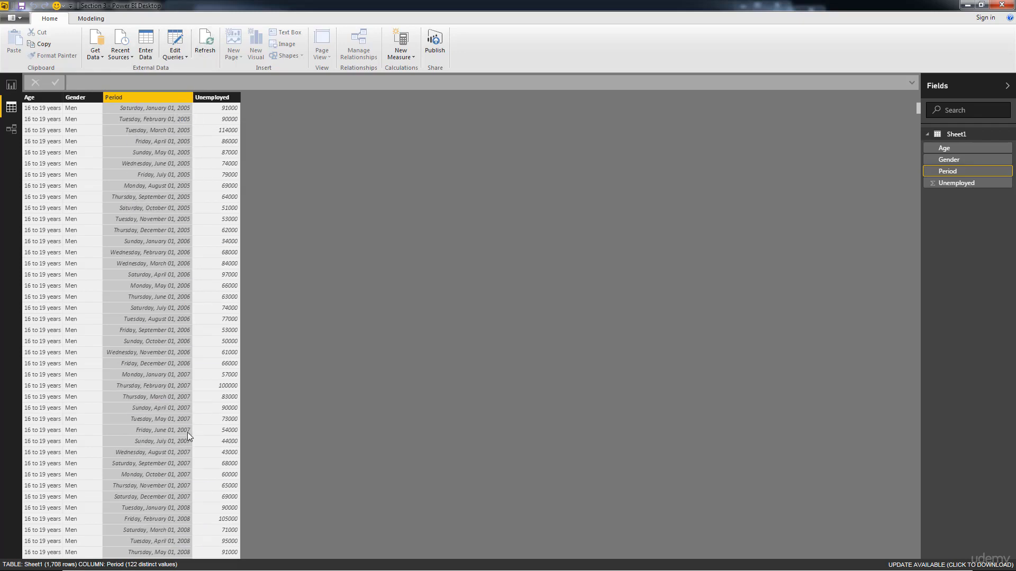
{"action": "left_click", "coordinate": [98, 99]}
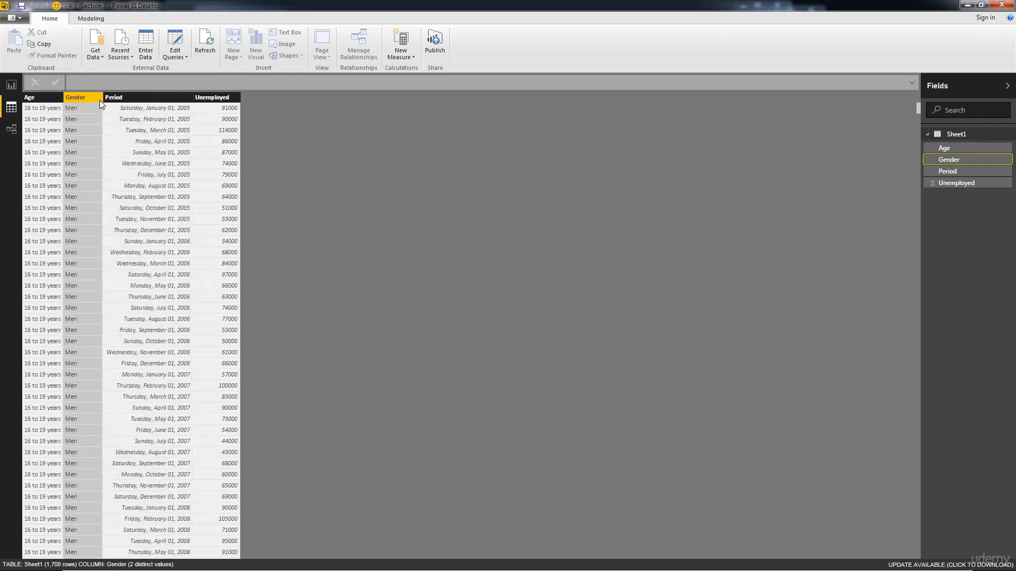
{"action": "left_click", "coordinate": [42, 100]}
{"action": "left_click", "coordinate": [221, 111]}
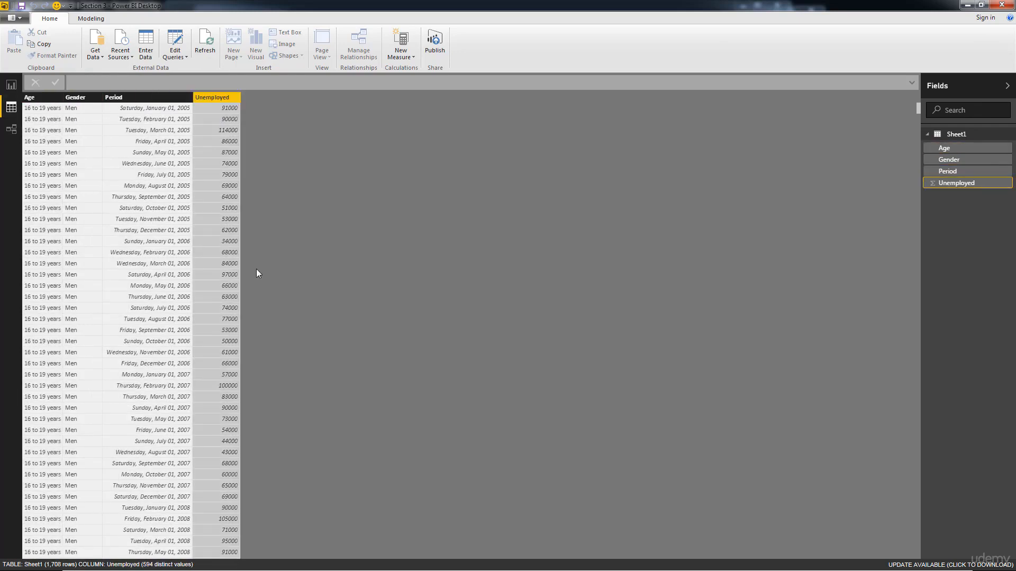
{"action": "left_click", "coordinate": [11, 84]}
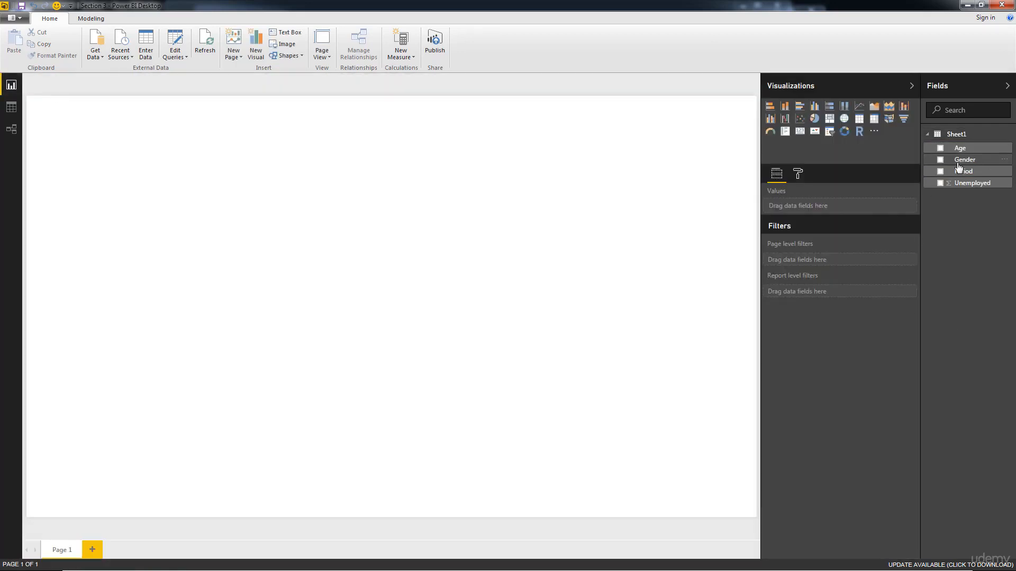
Create a column chart of Unemployed by Period and enlarge it to fill most of the report page.
{"action": "left_click_drag", "start_coordinate": [961, 170], "coordinate": [375, 268]}
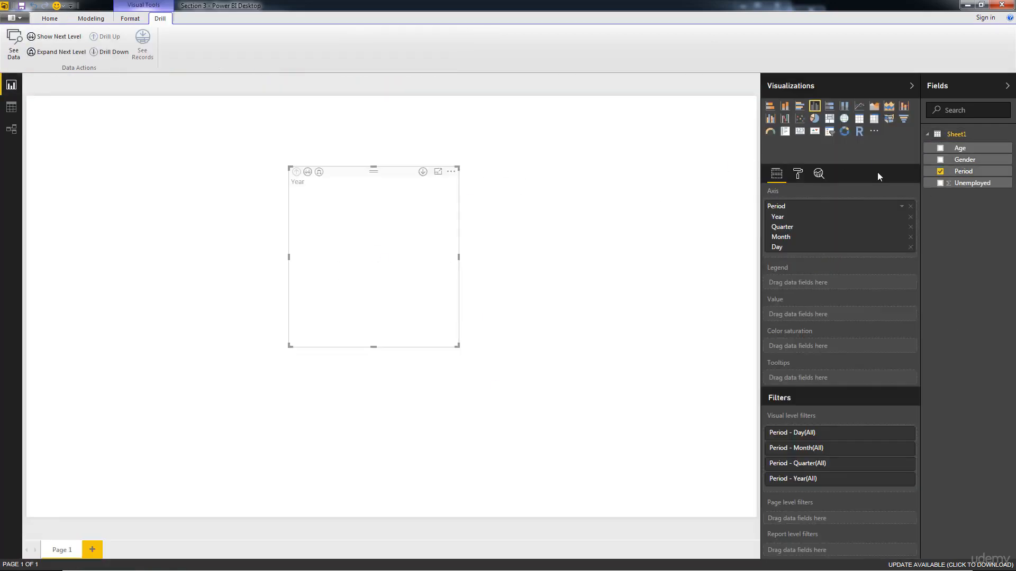
{"action": "left_click_drag", "start_coordinate": [988, 185], "coordinate": [387, 225]}
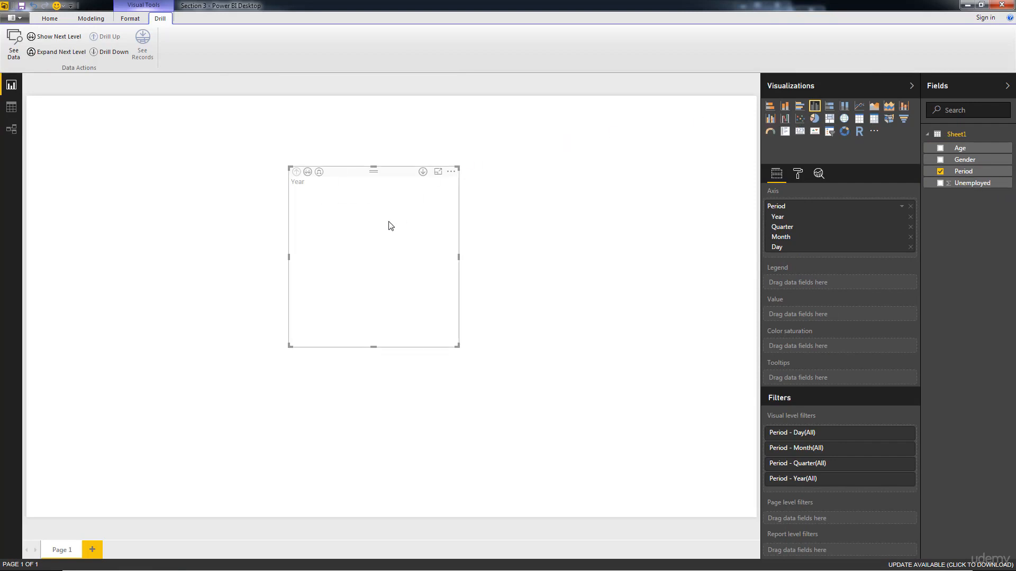
{"action": "left_click_drag", "start_coordinate": [458, 345], "coordinate": [737, 482]}
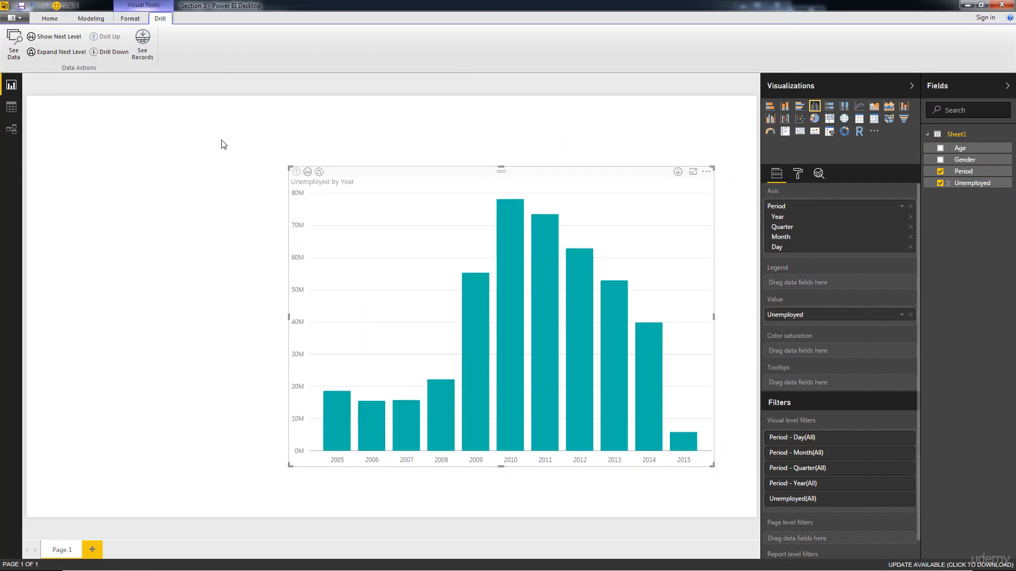
{"action": "left_click_drag", "start_coordinate": [290, 169], "coordinate": [121, 138]}
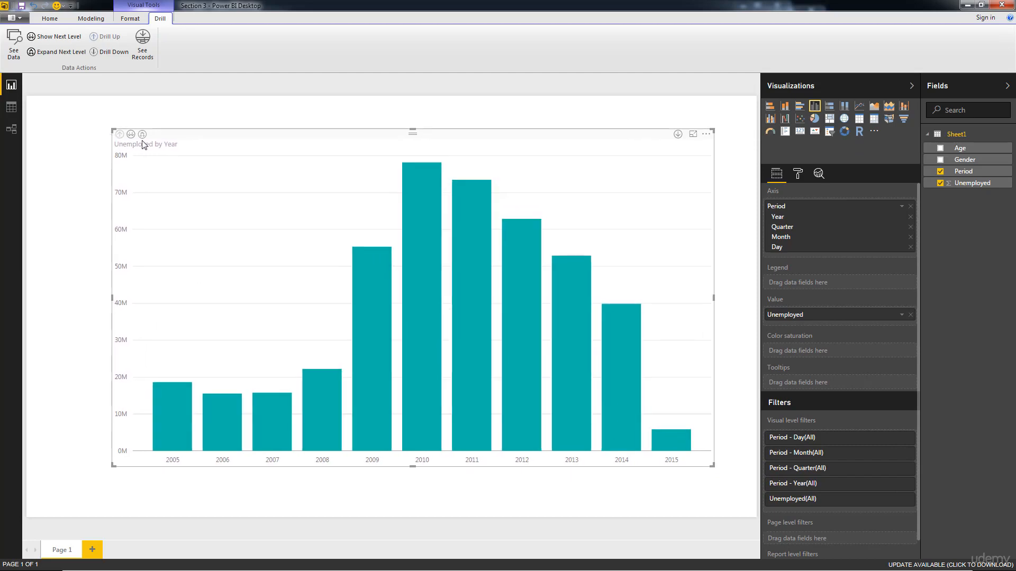
{"action": "left_click_drag", "start_coordinate": [240, 133], "coordinate": [200, 130]}
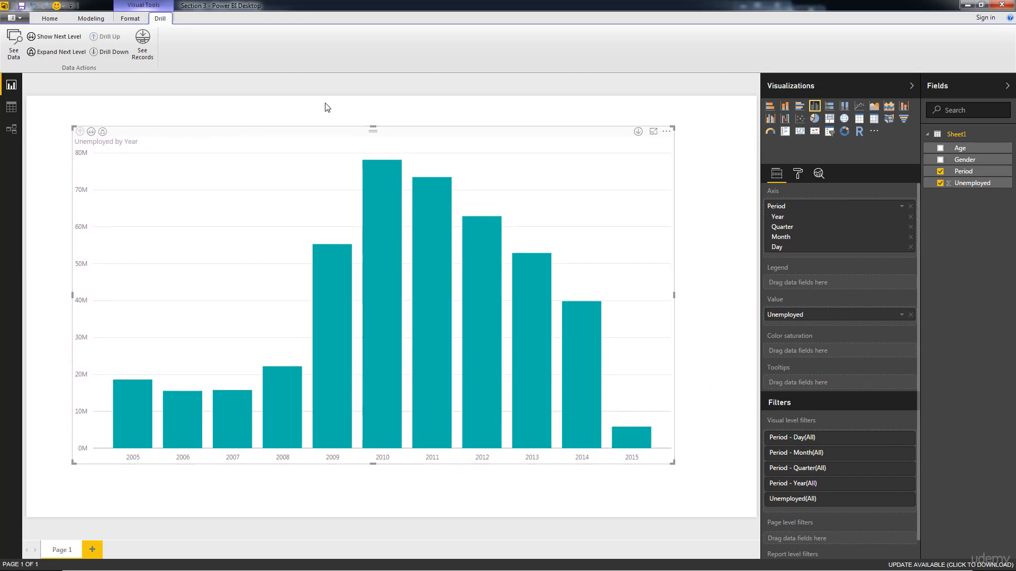
Convert the column chart to a line chart, inspect its yearly data points, and move it slightly up the page.
{"action": "left_click", "coordinate": [863, 106]}
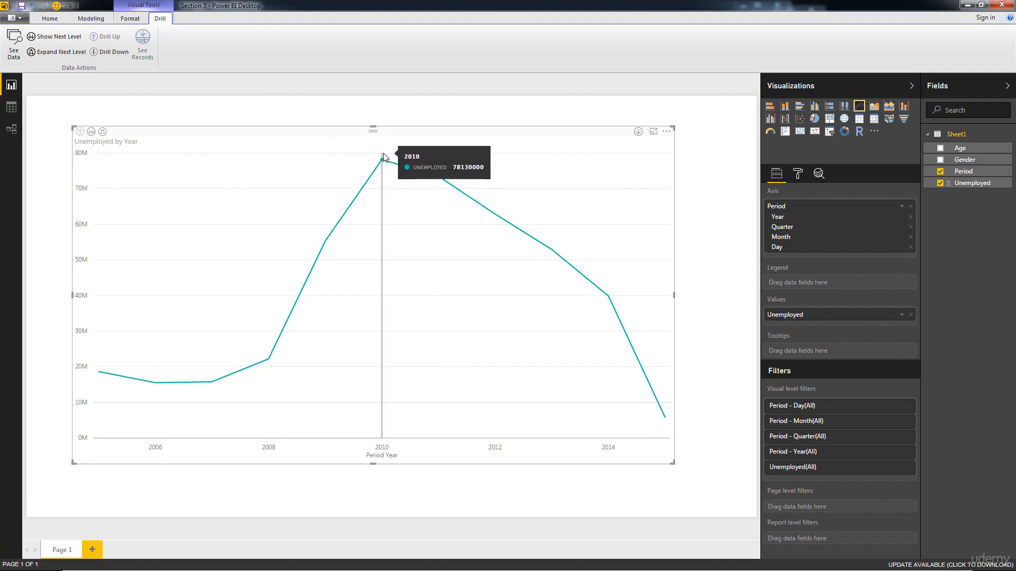
{"action": "mouse_move", "coordinate": [390, 159]}
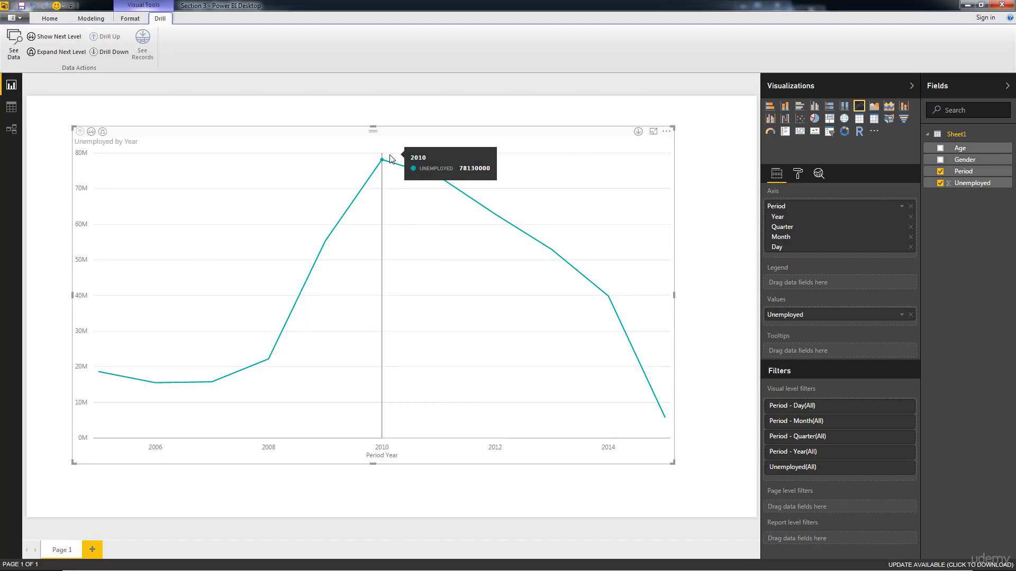
{"action": "mouse_move", "coordinate": [278, 338]}
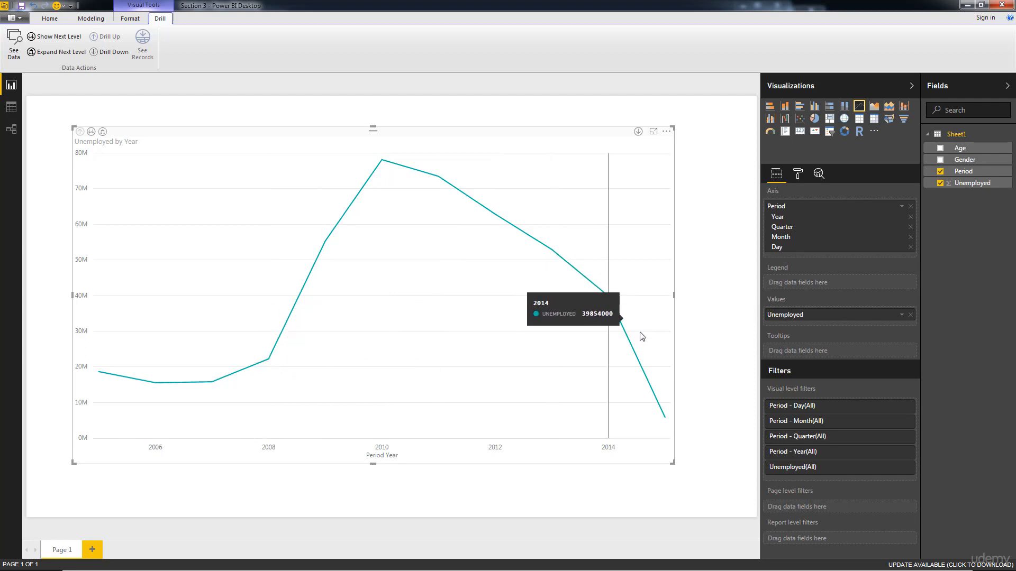
{"action": "mouse_move", "coordinate": [523, 135]}
{"action": "left_mouse_down"}
{"action": "mouse_move", "coordinate": [537, 129]}
{"action": "mouse_move", "coordinate": [524, 124]}
{"action": "left_mouse_up"}
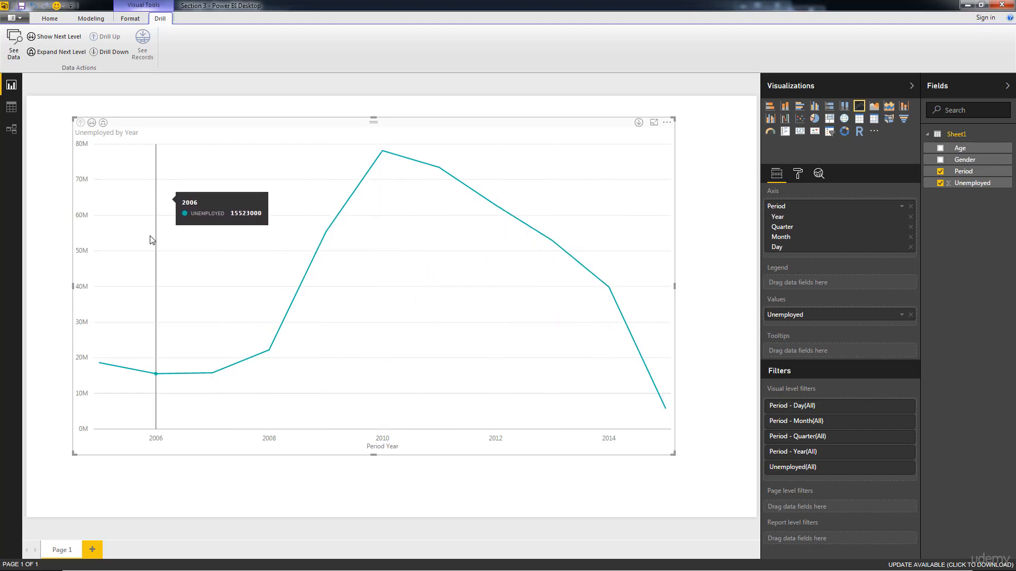
Enable Drill Down on the line chart and drill into 2010, its second quarter, and May.
{"action": "left_click", "coordinate": [109, 55]}
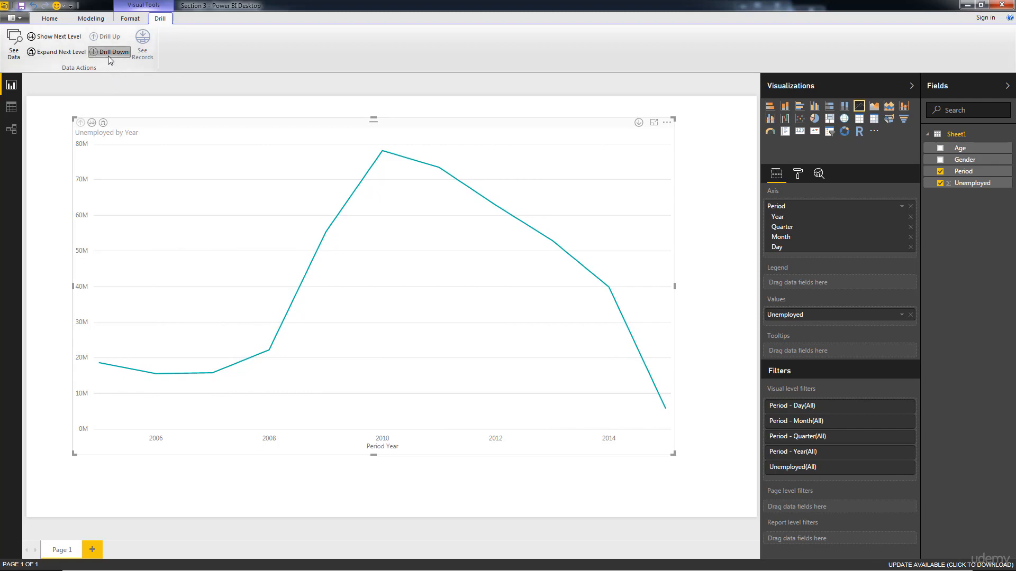
{"action": "left_click", "coordinate": [382, 152]}
{"action": "left_click", "coordinate": [285, 155]}
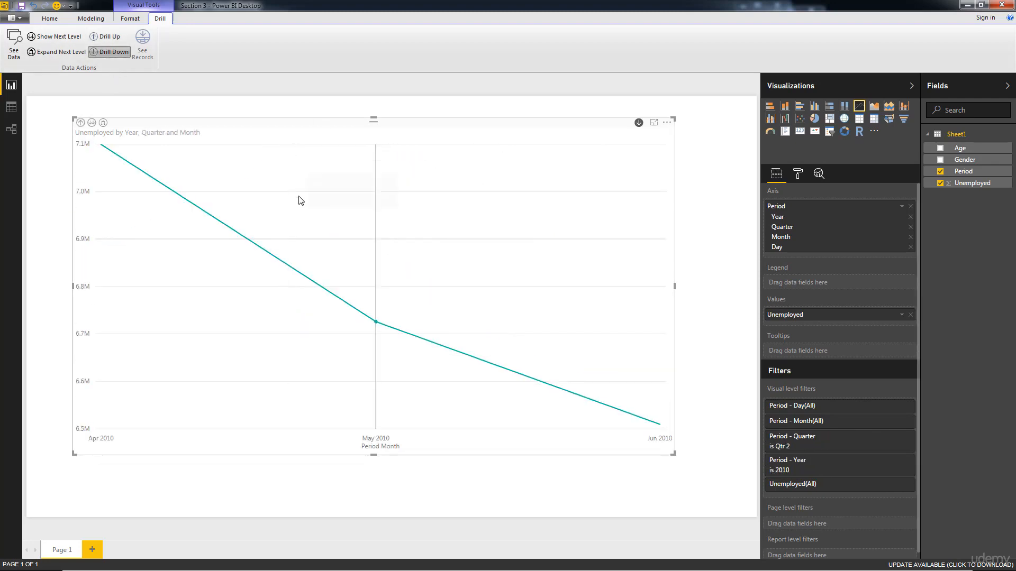
{"action": "left_click", "coordinate": [373, 326]}
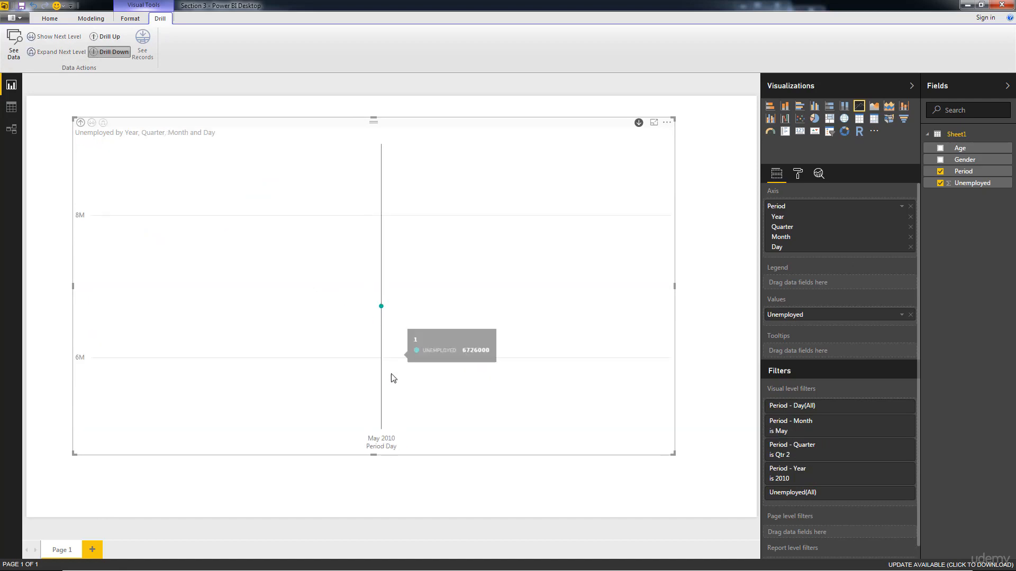
Drill back up from the day level to the year level and turn Drill Down mode off.
{"action": "left_click", "coordinate": [100, 38]}
{"action": "left_click", "coordinate": [100, 39]}
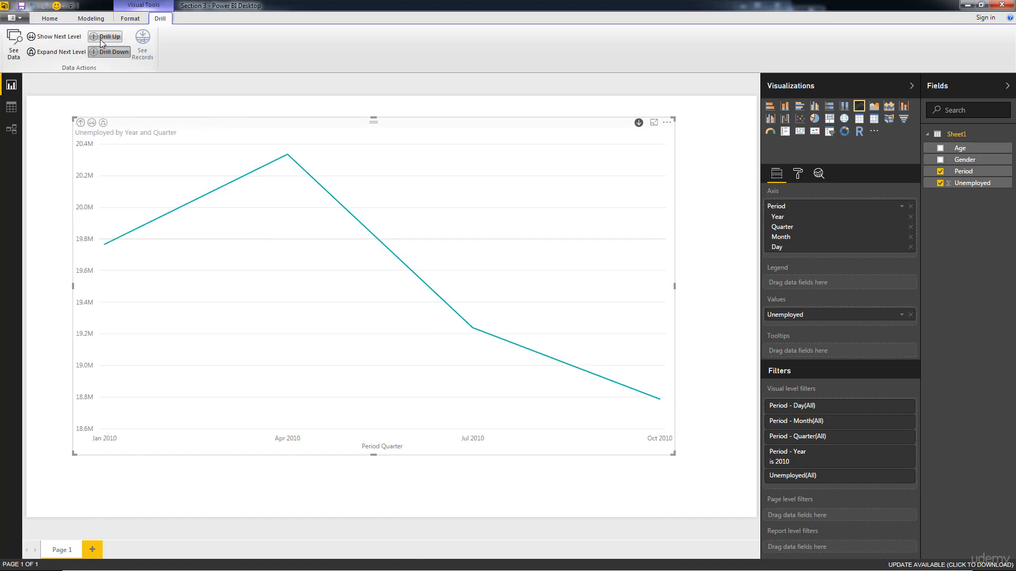
{"action": "left_click", "coordinate": [100, 39]}
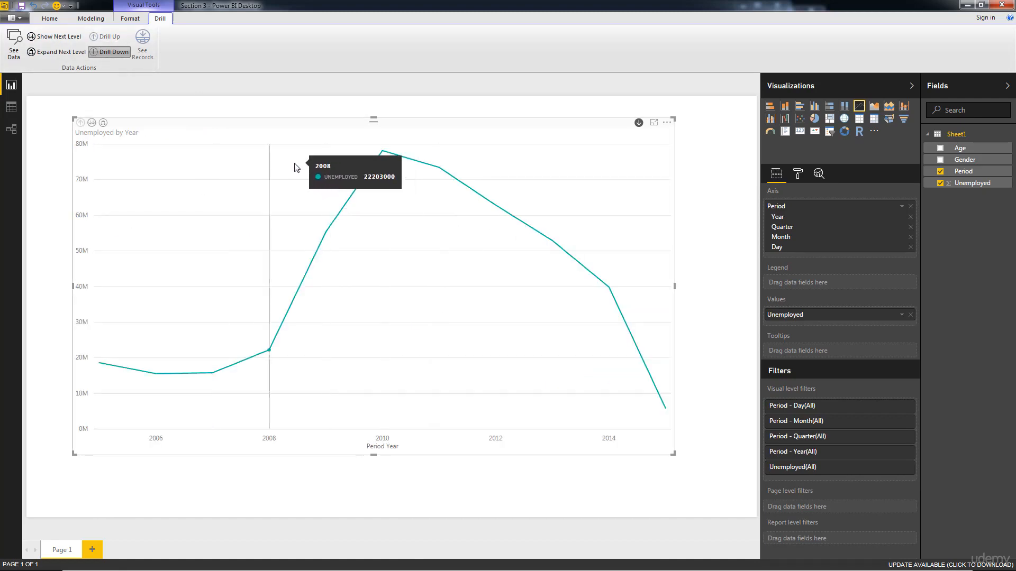
{"action": "left_click", "coordinate": [111, 52]}
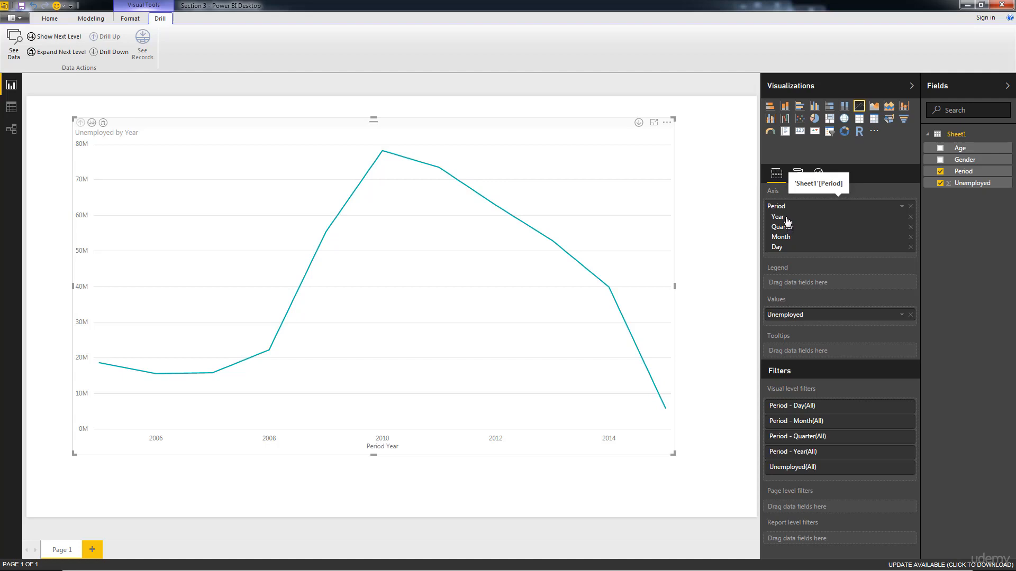
Show the chart's next level, quarters combined across all years, and check the Period dates in the data table.
{"action": "left_click", "coordinate": [58, 36]}
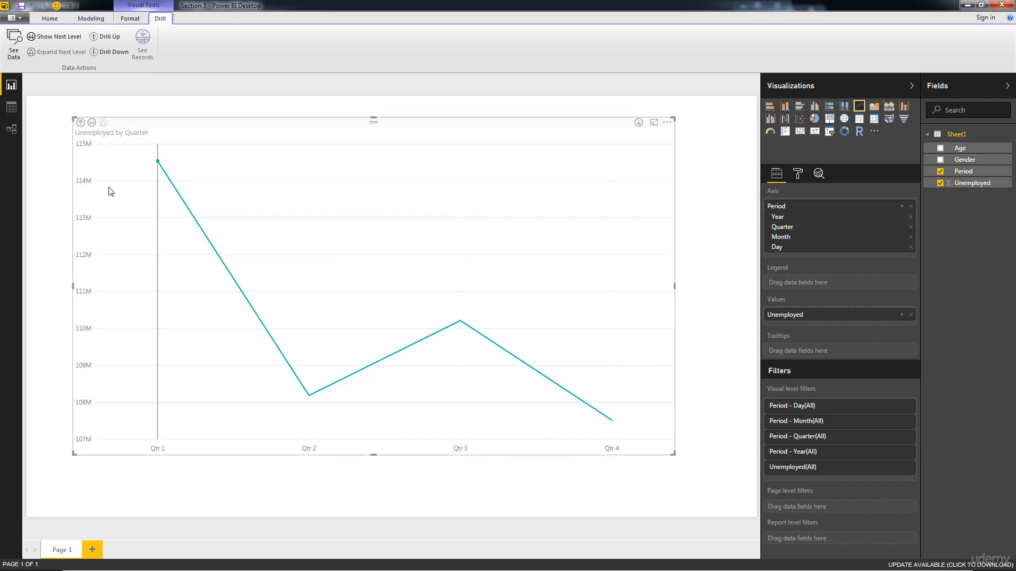
{"action": "left_click", "coordinate": [12, 110]}
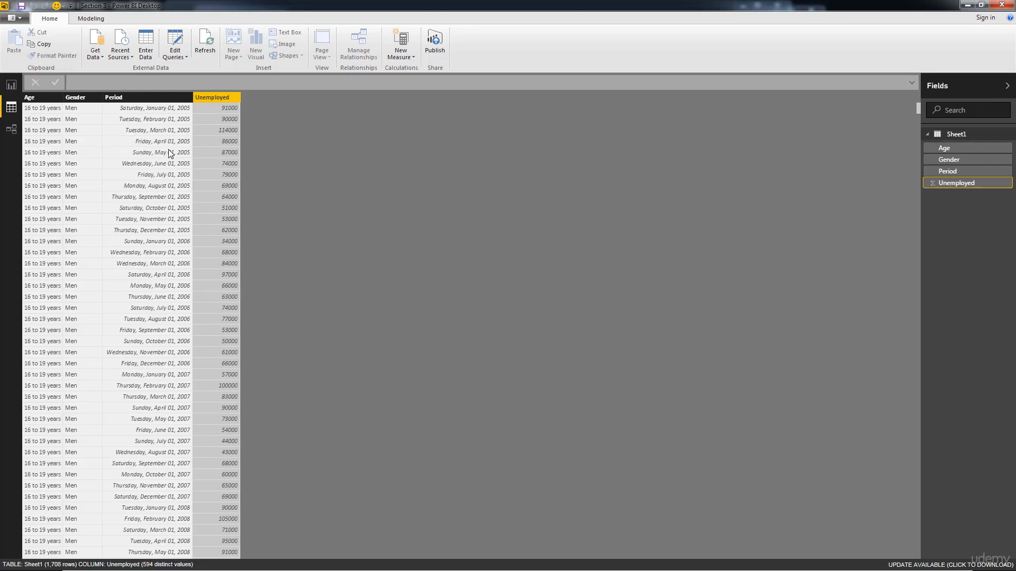
{"action": "left_click", "coordinate": [11, 85]}
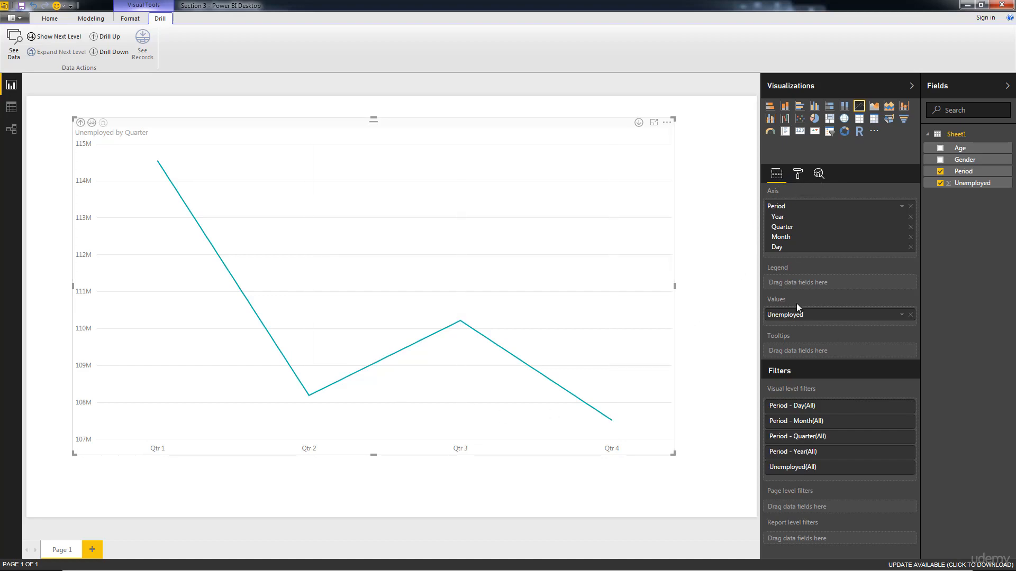
Set the Unemployed value's aggregation to Average and show the next level, months combined across all years.
{"action": "left_click", "coordinate": [902, 315]}
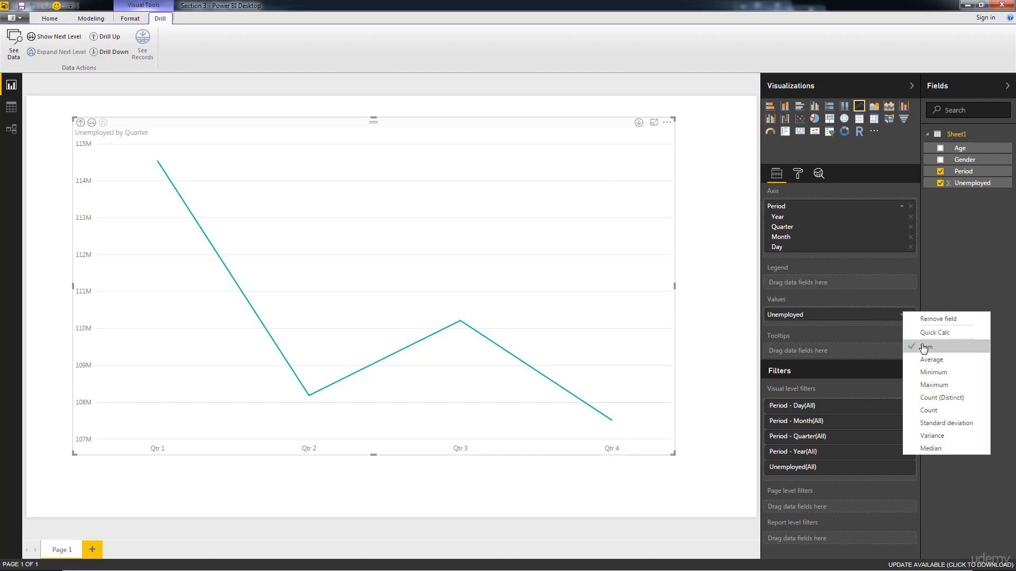
{"action": "left_click", "coordinate": [938, 360]}
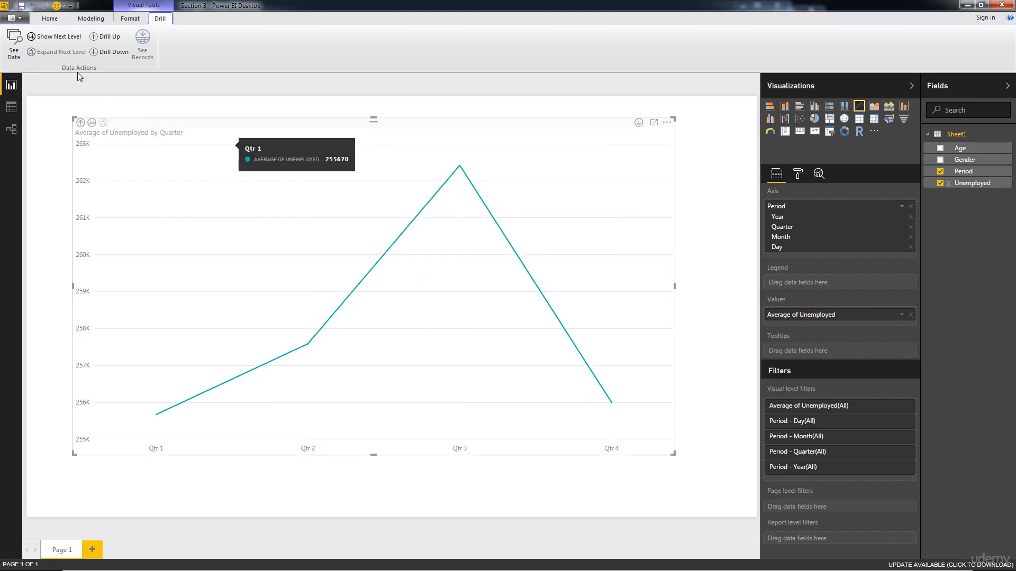
{"action": "left_click", "coordinate": [41, 37]}
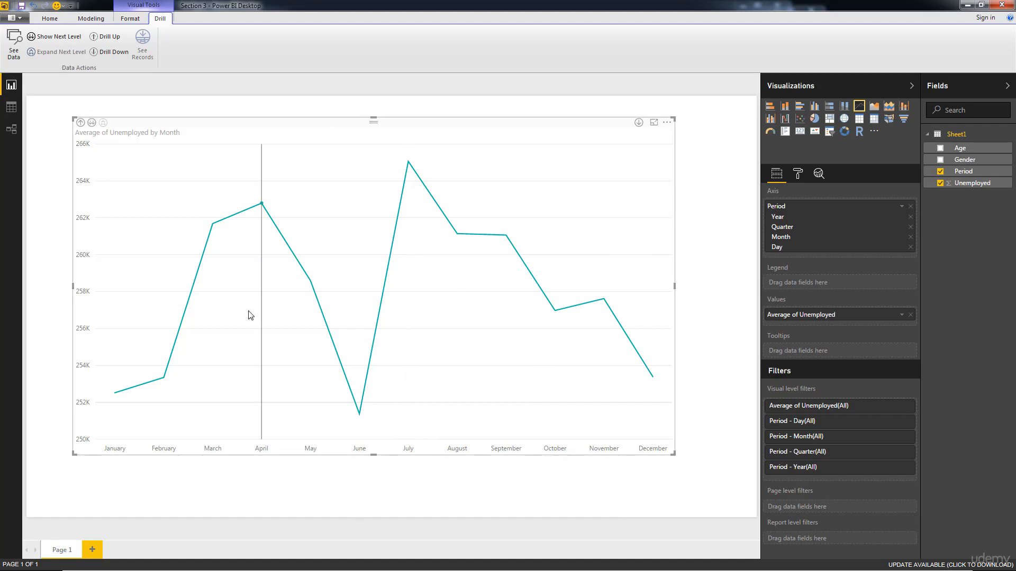
Return the line chart to the year level and set the Unemployed value's aggregation to Sum.
{"action": "left_click", "coordinate": [108, 38]}
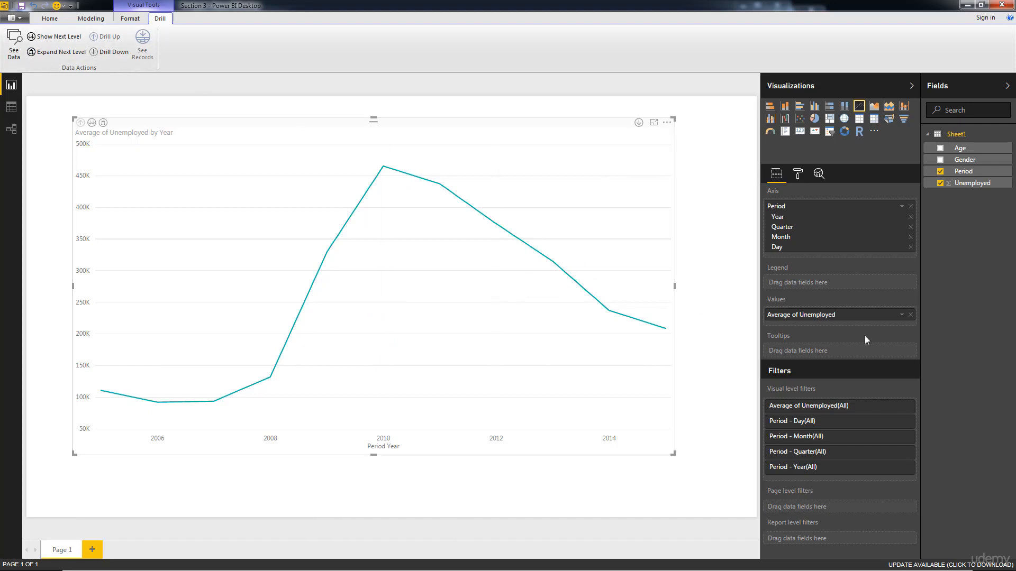
{"action": "left_click", "coordinate": [903, 317]}
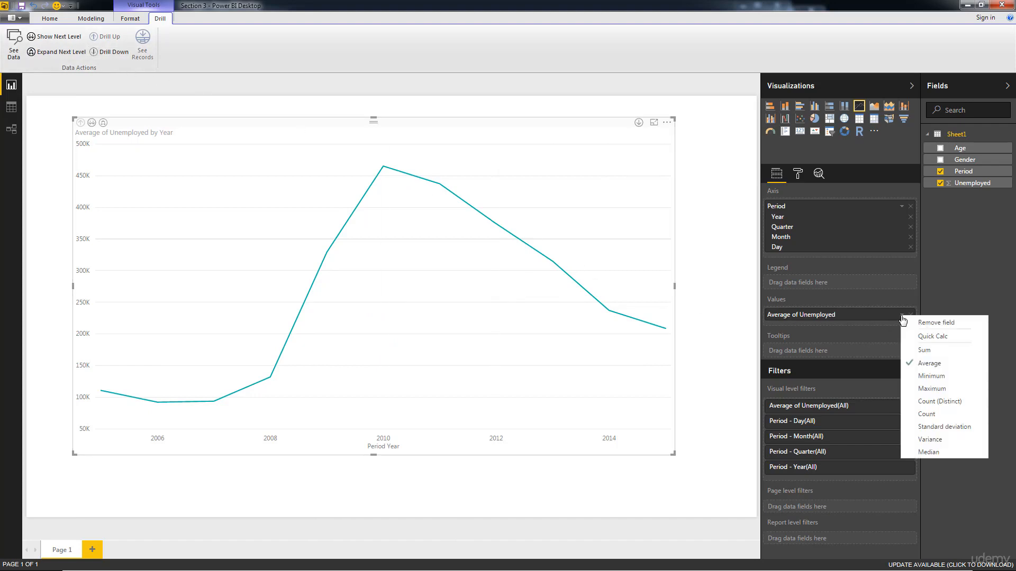
{"action": "left_click", "coordinate": [917, 347]}
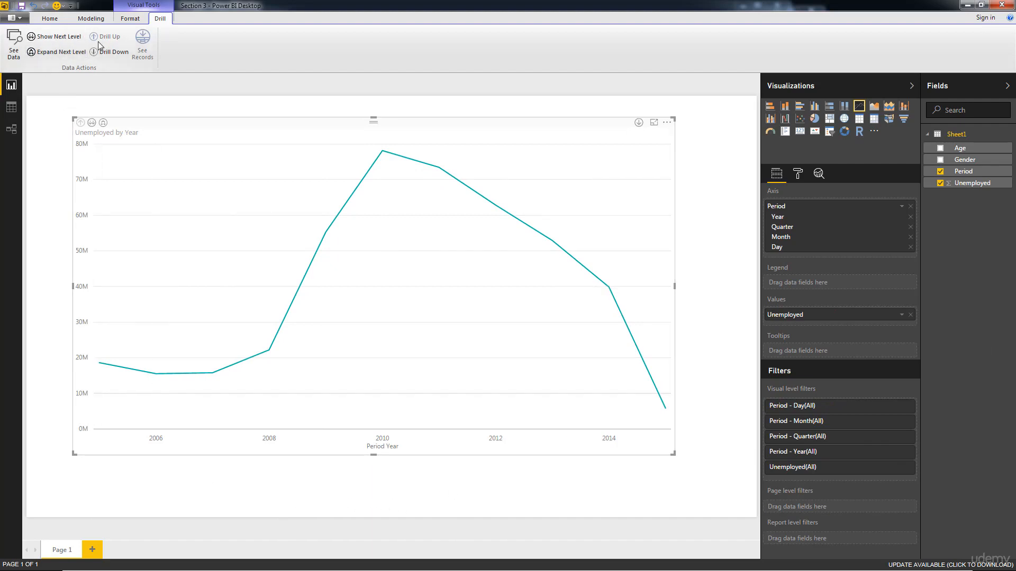
Expand the yearly line chart to the quarter level and drill back up to years.
{"action": "left_click", "coordinate": [51, 52]}
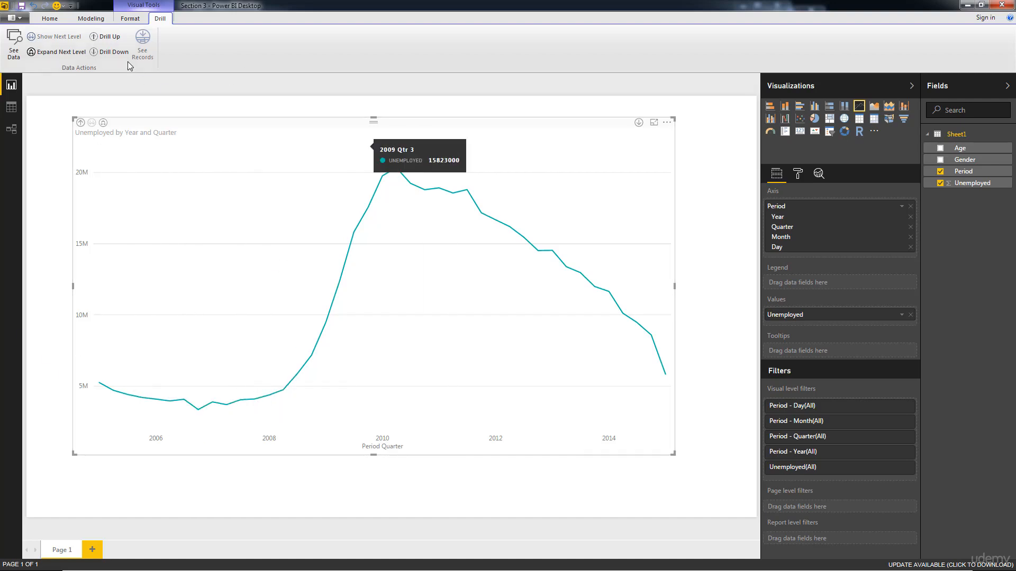
{"action": "left_click", "coordinate": [108, 37]}
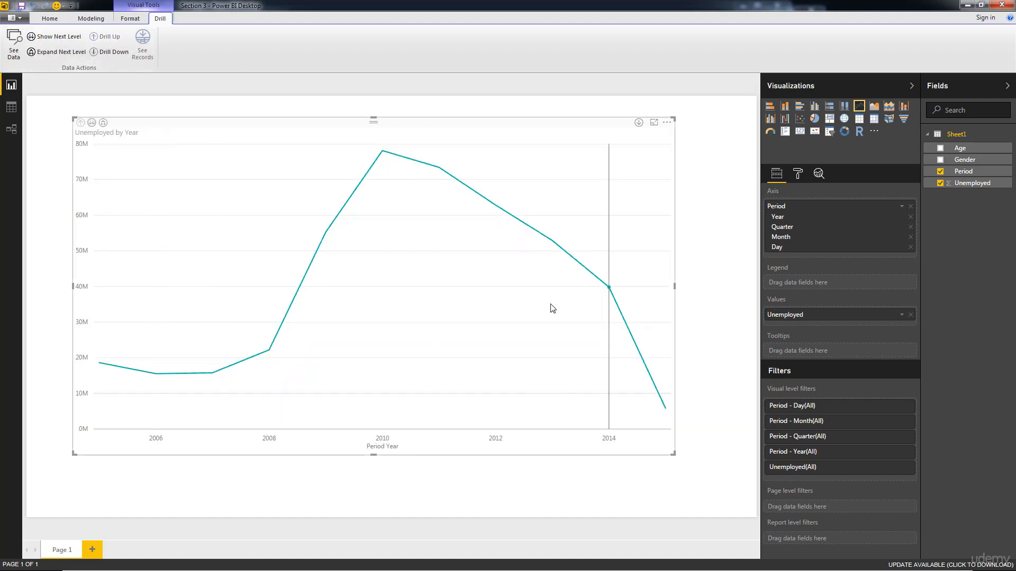
Expand the line chart from years through quarters to months, and move the chart slightly to the right on the page.
{"action": "left_click", "coordinate": [61, 52]}
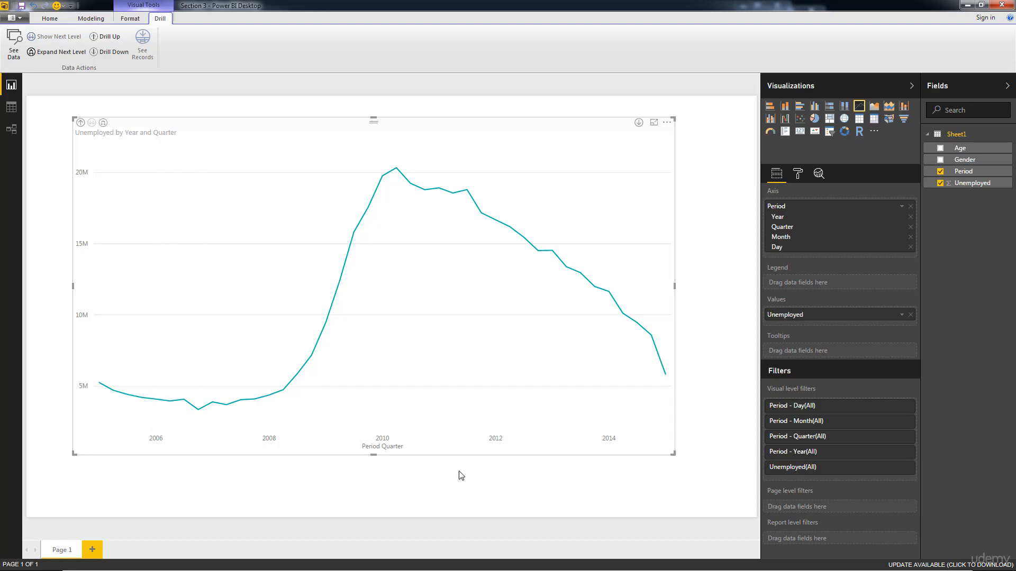
{"action": "mouse_move", "coordinate": [139, 412]}
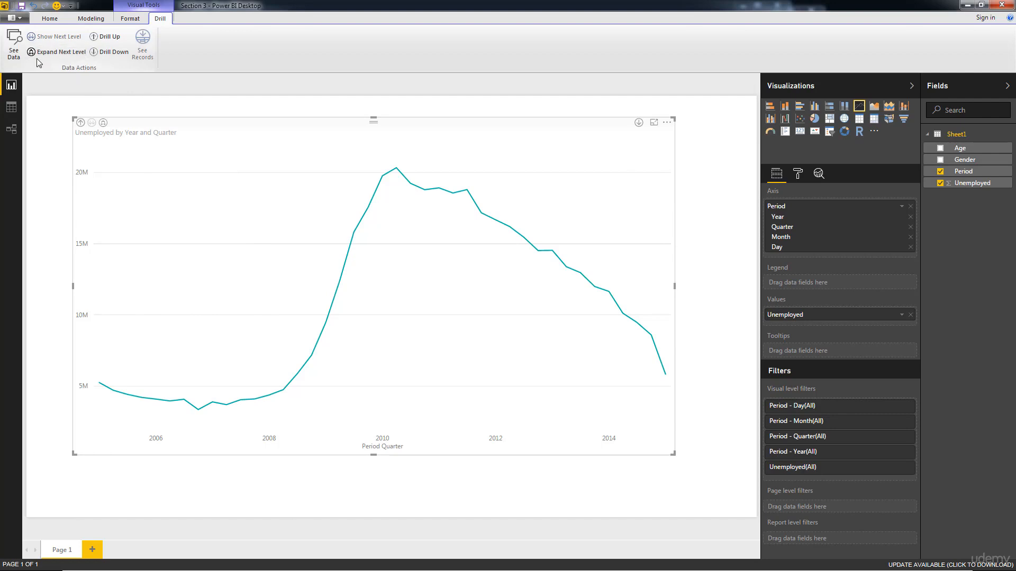
{"action": "left_click", "coordinate": [62, 55]}
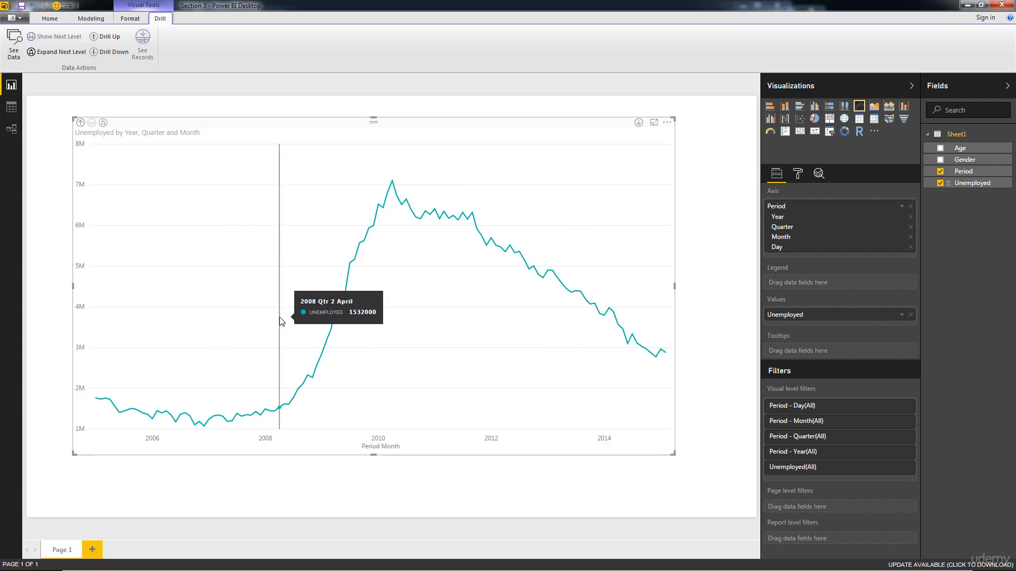
{"action": "left_click_drag", "start_coordinate": [513, 125], "coordinate": [545, 122]}
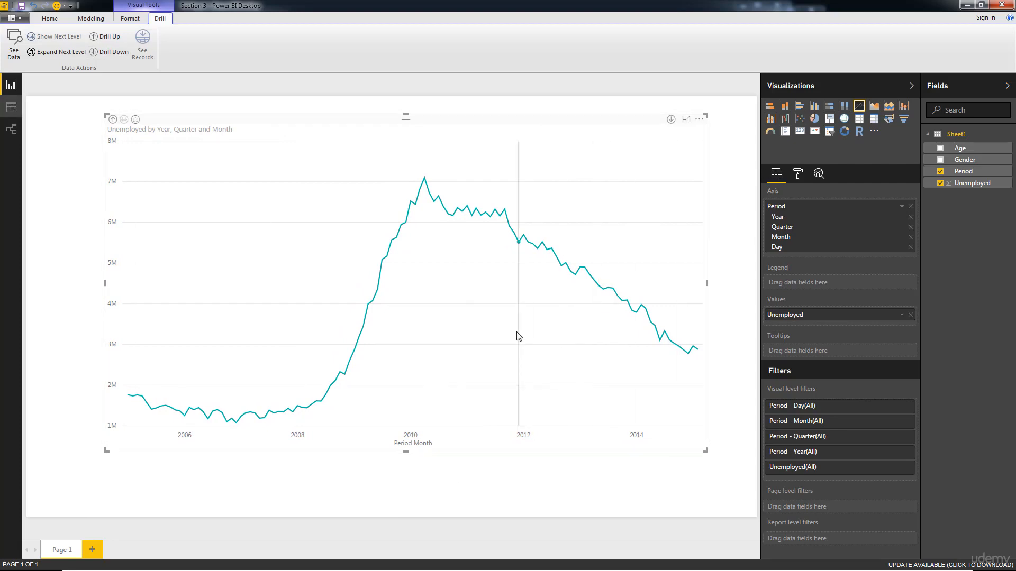